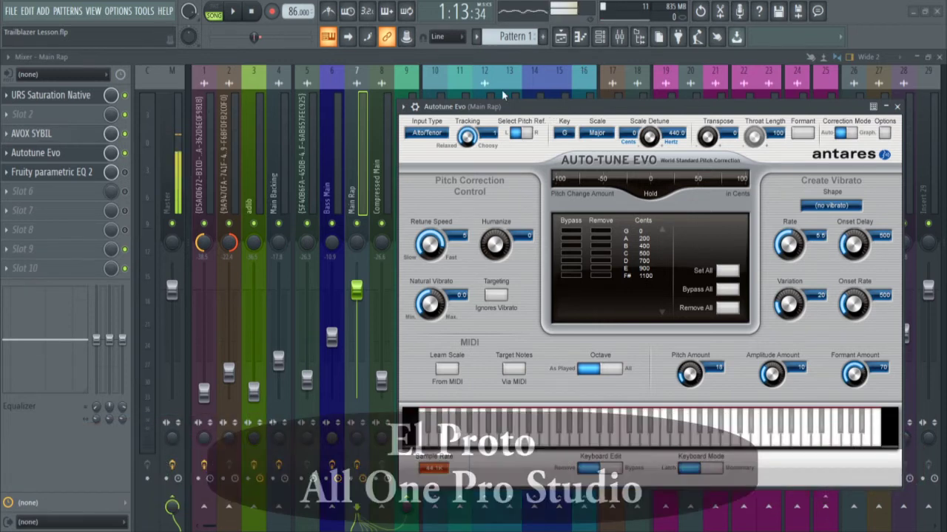
Close the Autotune Evo window and play the selected song section while viewing it in the playlist
click(360, 146)
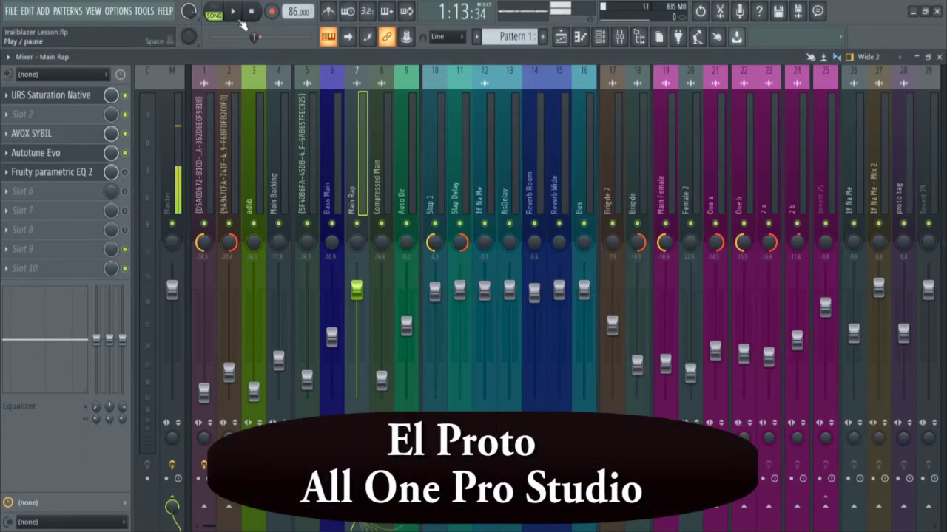
click(235, 13)
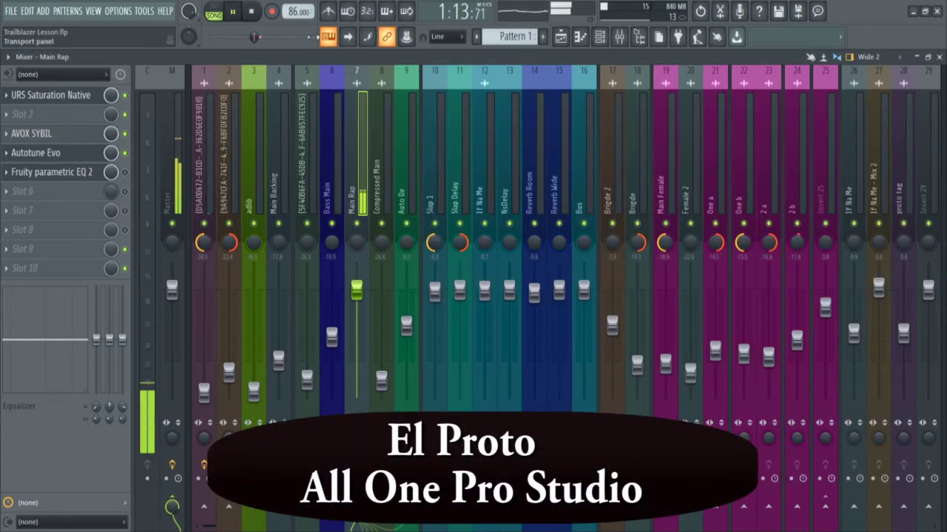
click(561, 41)
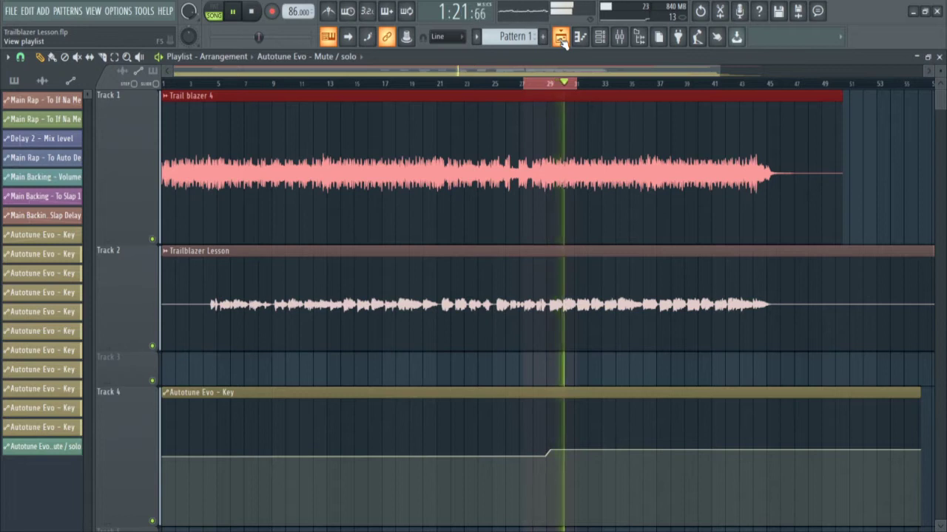
key(space)
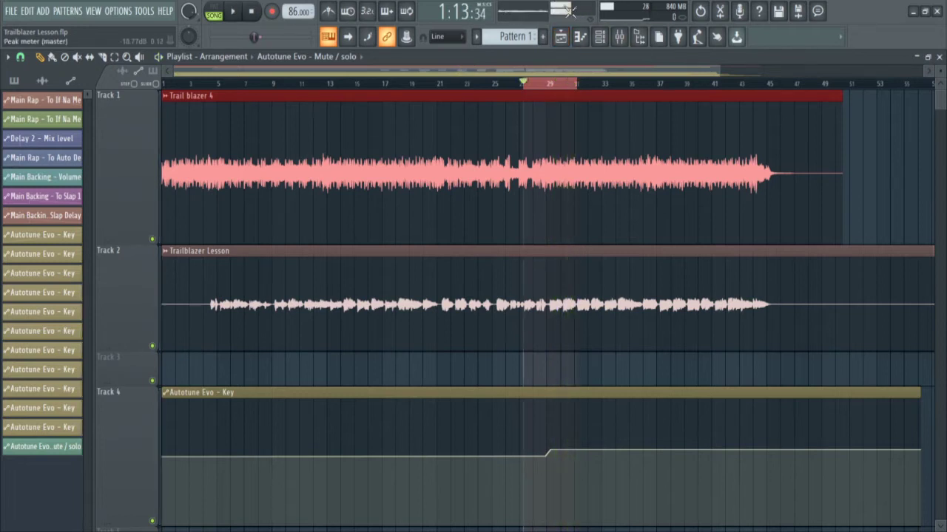
Open the Autotune Evo plugin on the Main Rap mixer track and reposition its window
key(F9)
click(359, 199)
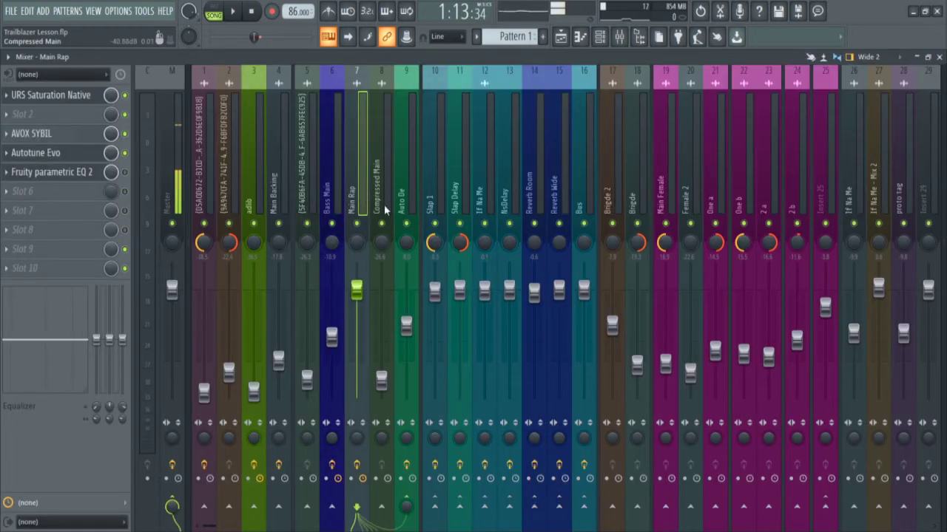
click(63, 155)
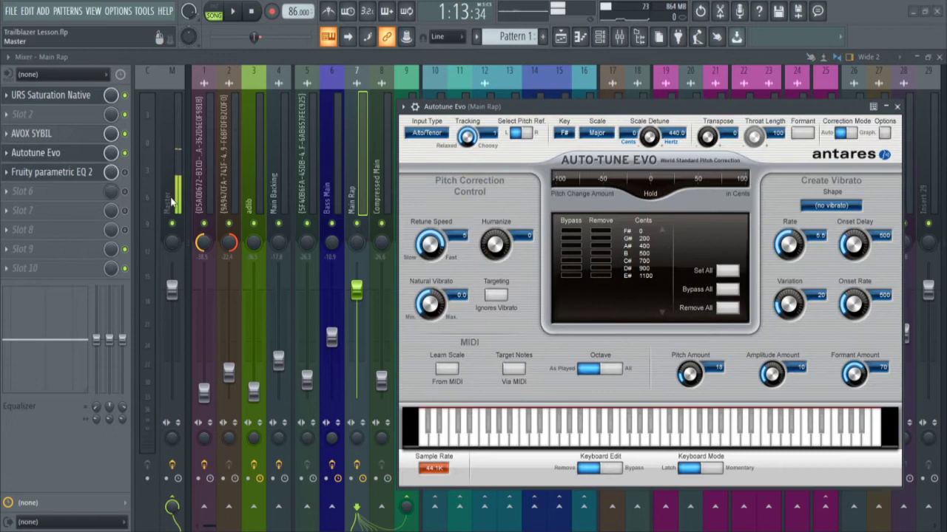
drag(573, 107, 502, 105)
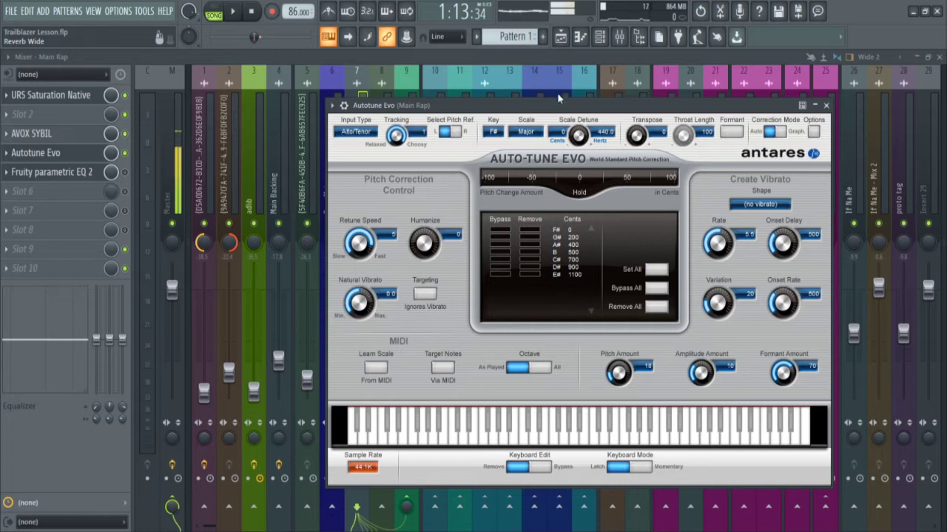
Play the selected section again in the playlist to hear where the key changes
click(561, 37)
key(space)
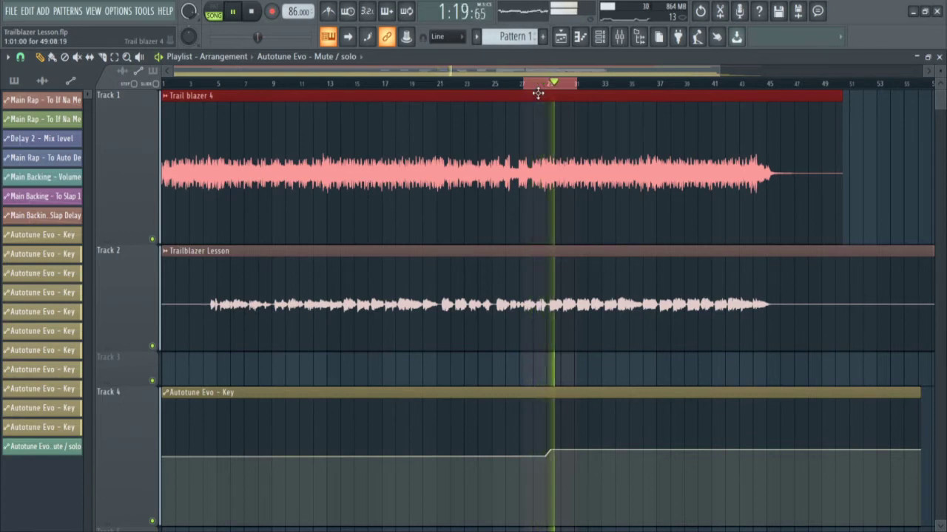
key(space)
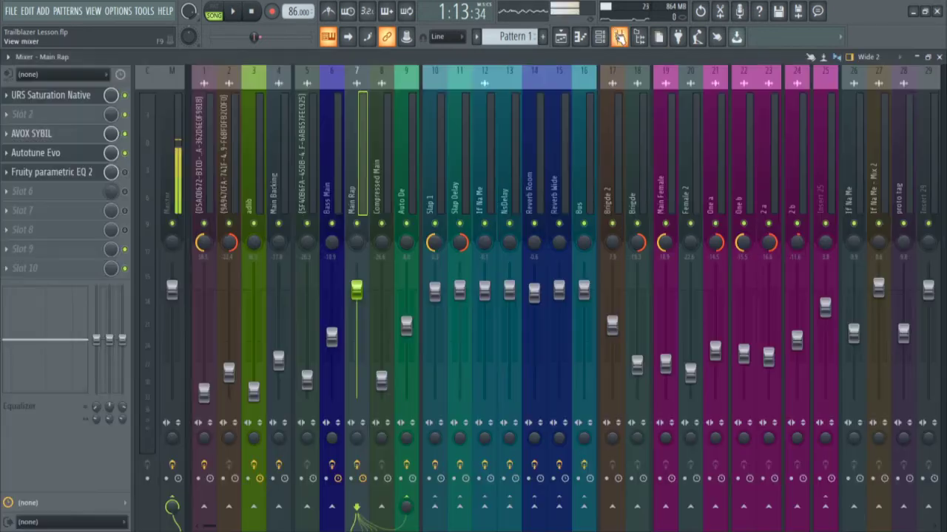
Reopen Autotune Evo on the Main Rap mixer track and alternate its key between G and F#, leaving it on F#
click(620, 37)
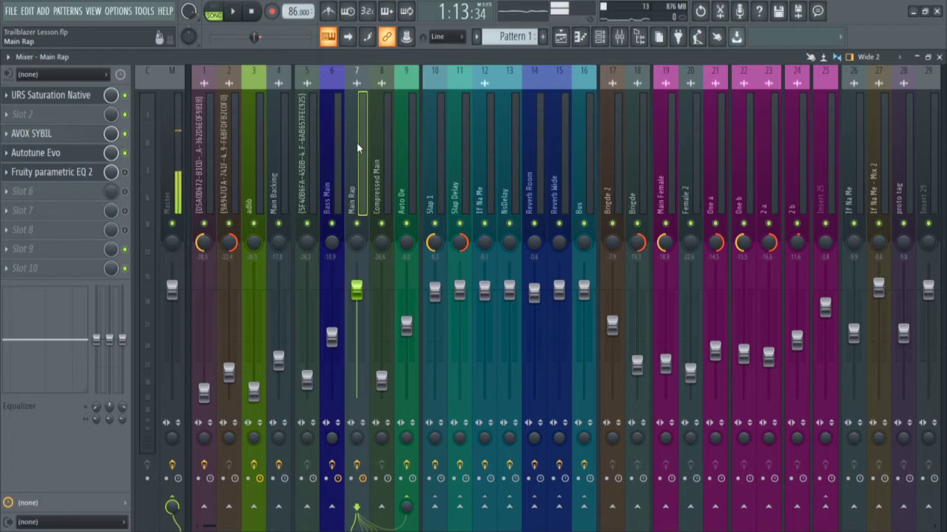
click(71, 155)
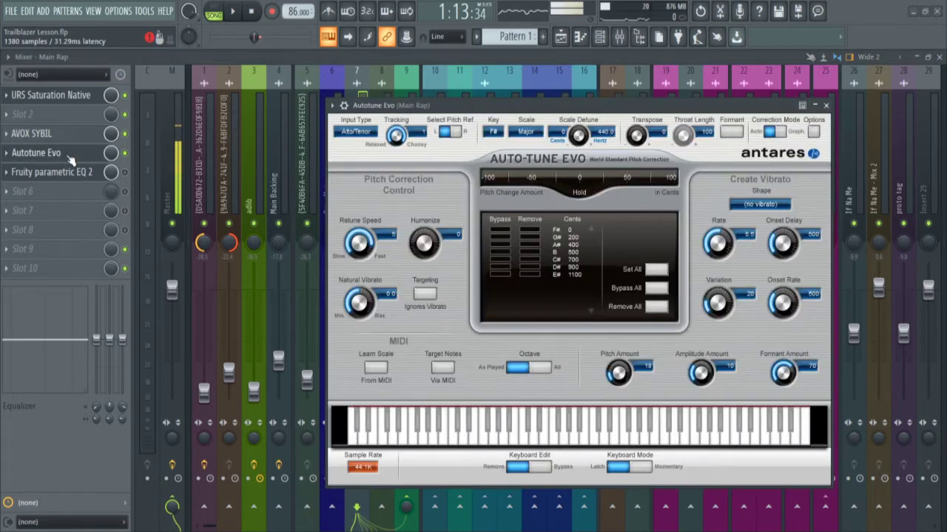
click(496, 129)
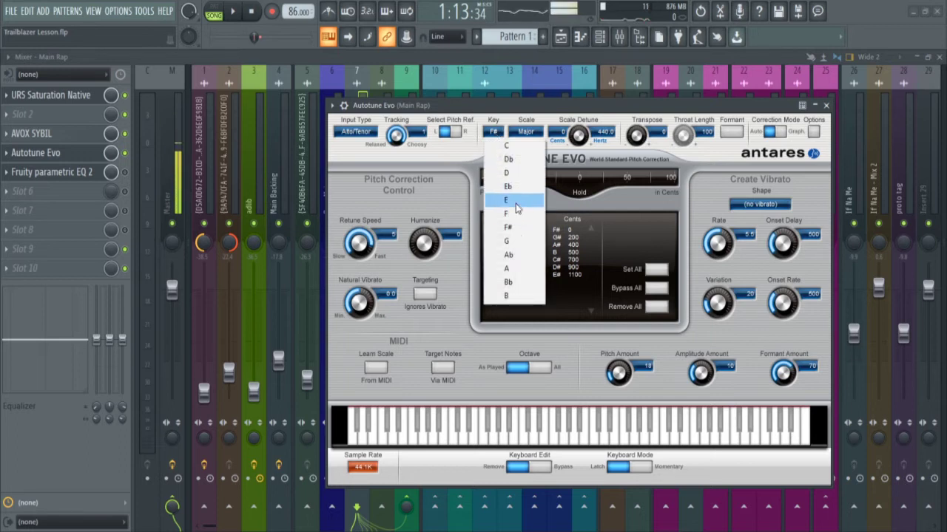
click(509, 241)
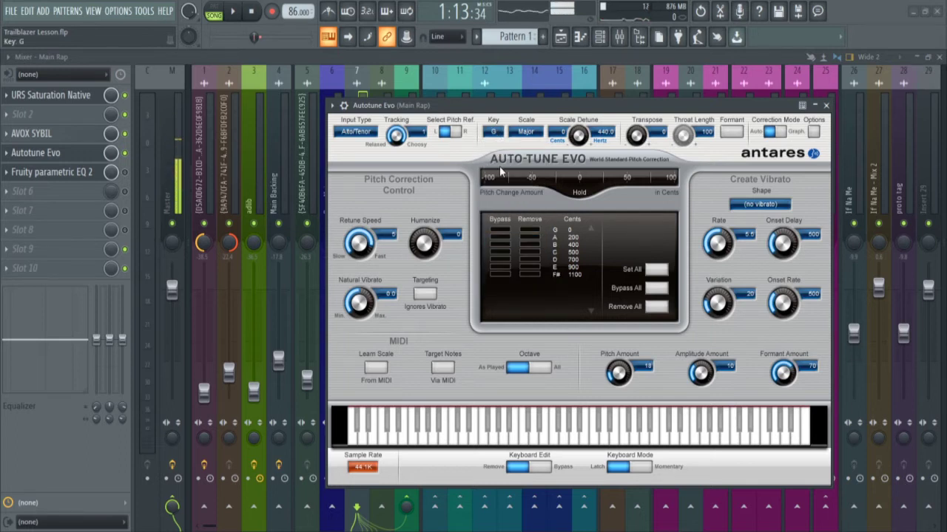
click(493, 134)
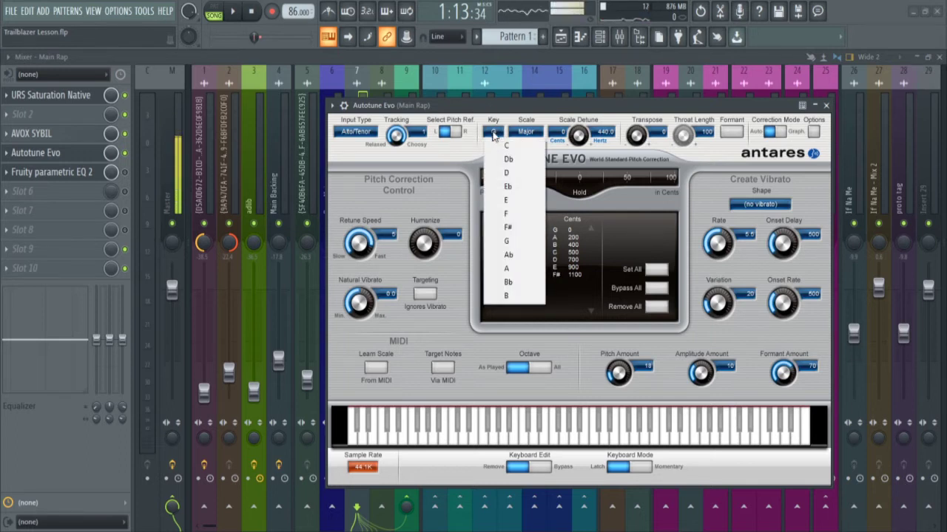
click(510, 227)
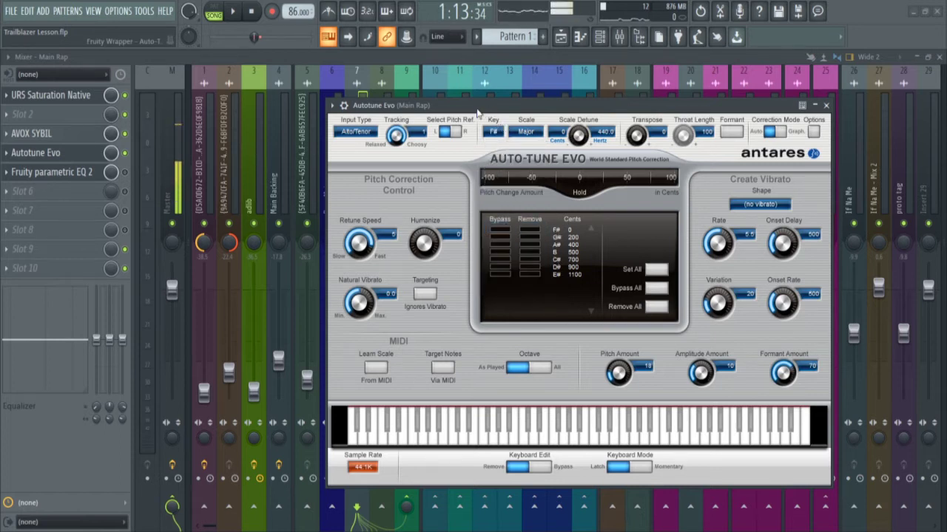
click(493, 131)
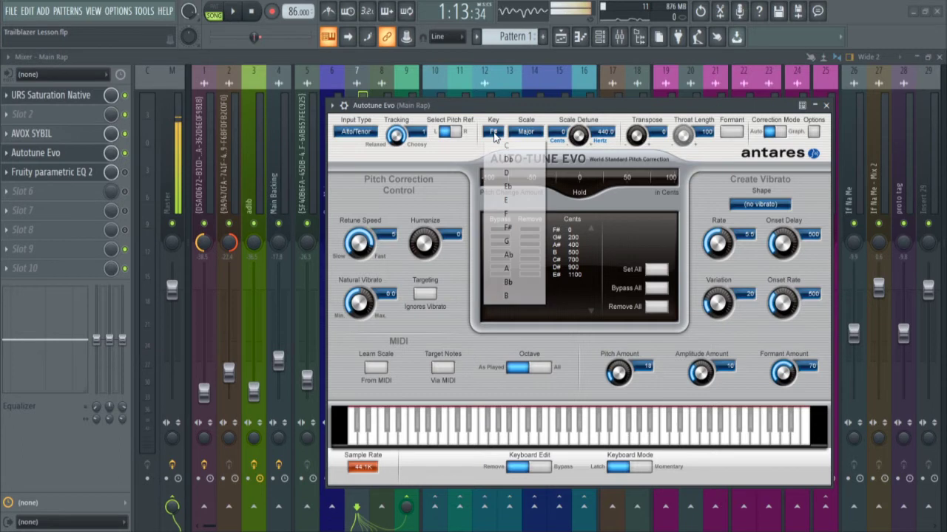
click(521, 242)
click(494, 132)
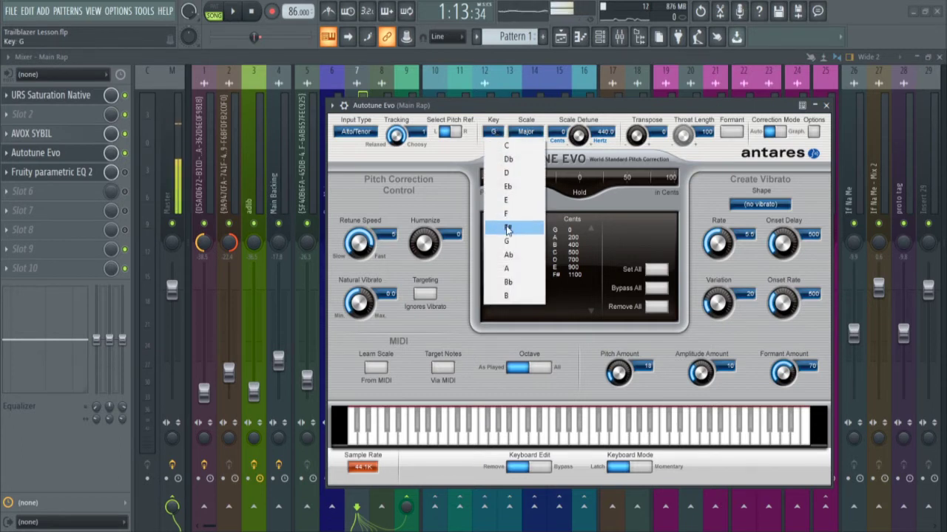
click(507, 228)
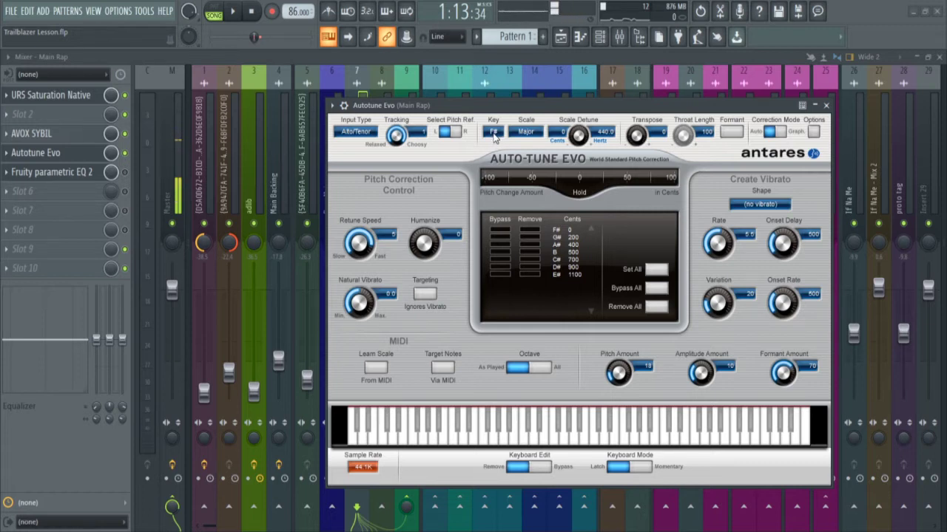
Select all clips in the playlist and place the playhead near bar 27
key(F5)
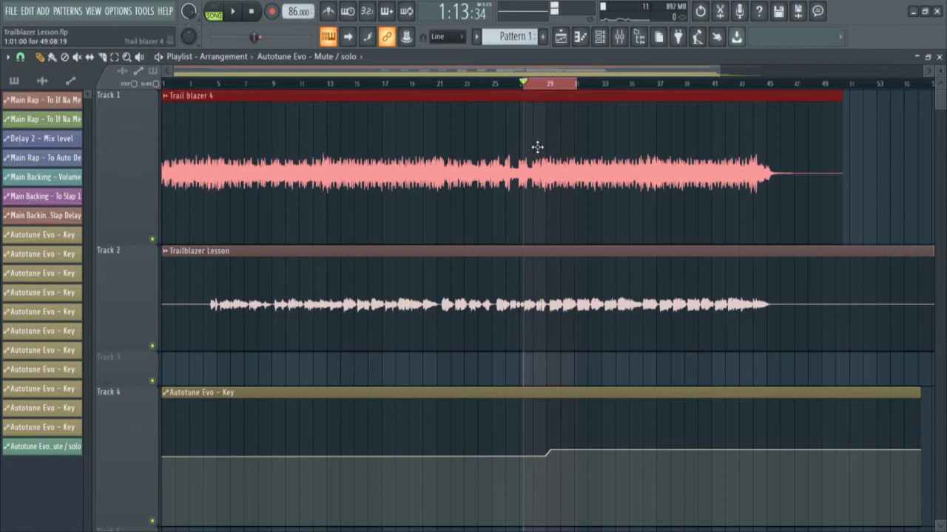
key(ctrl+a)
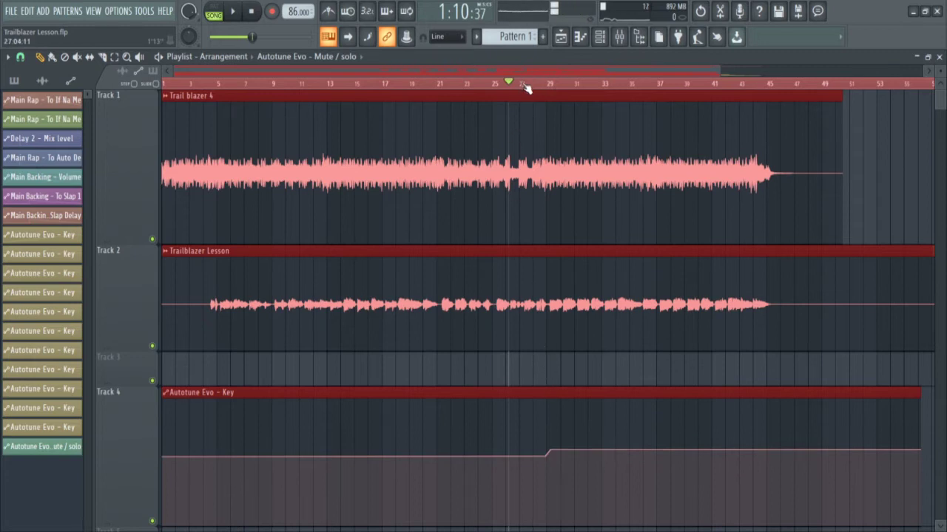
drag(526, 87, 602, 101)
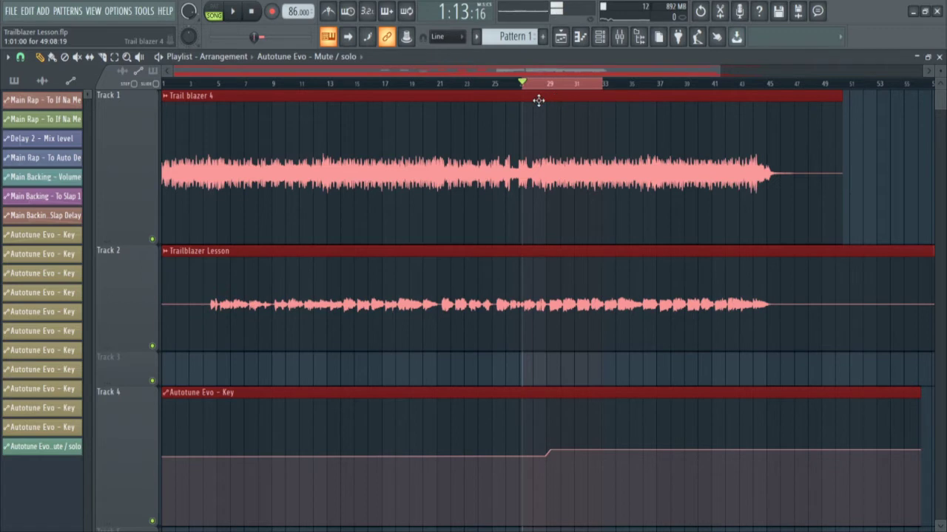
click(538, 100)
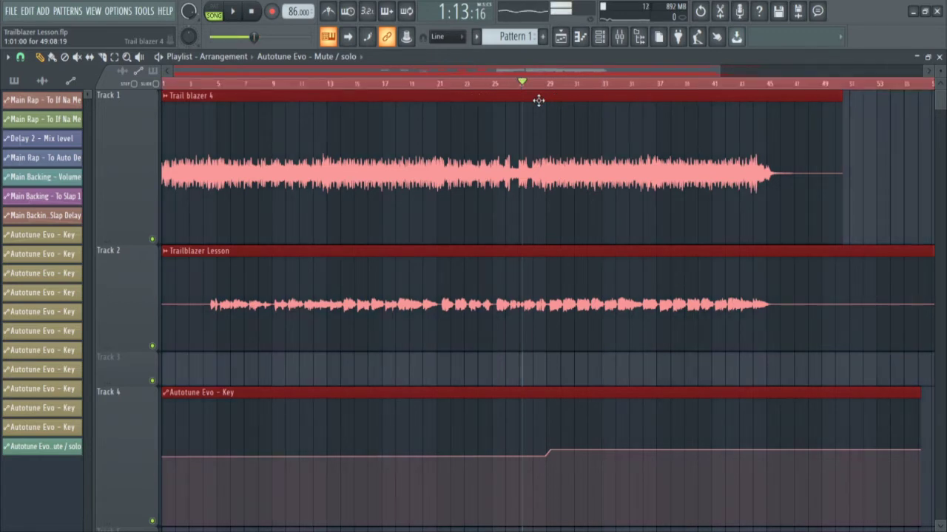
Create an automation clip for the last tweaked parameter, the Autotune Evo key on Main Rap
click(119, 11)
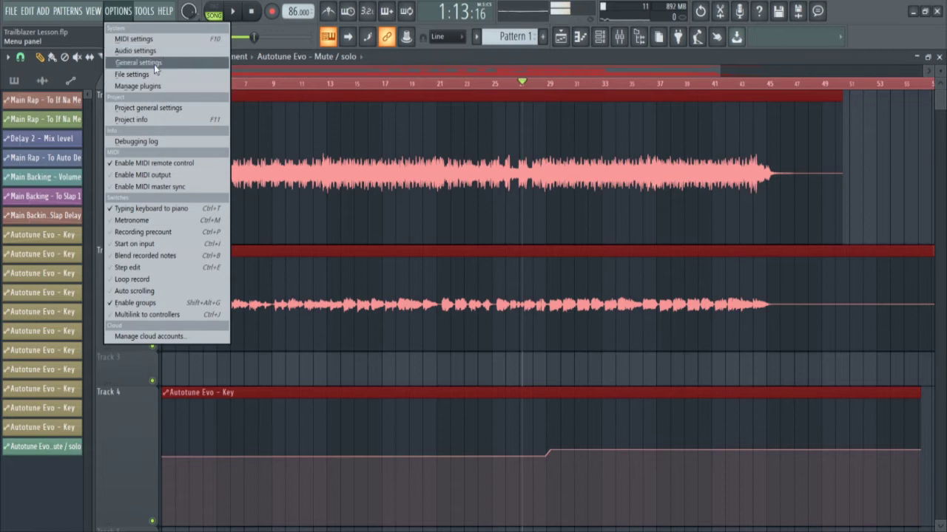
mouse_move(144, 11)
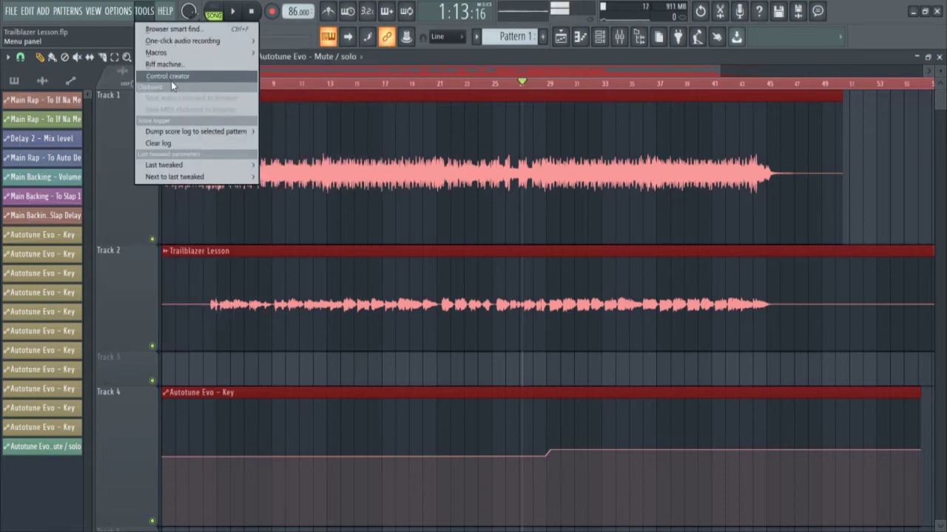
mouse_move(195, 164)
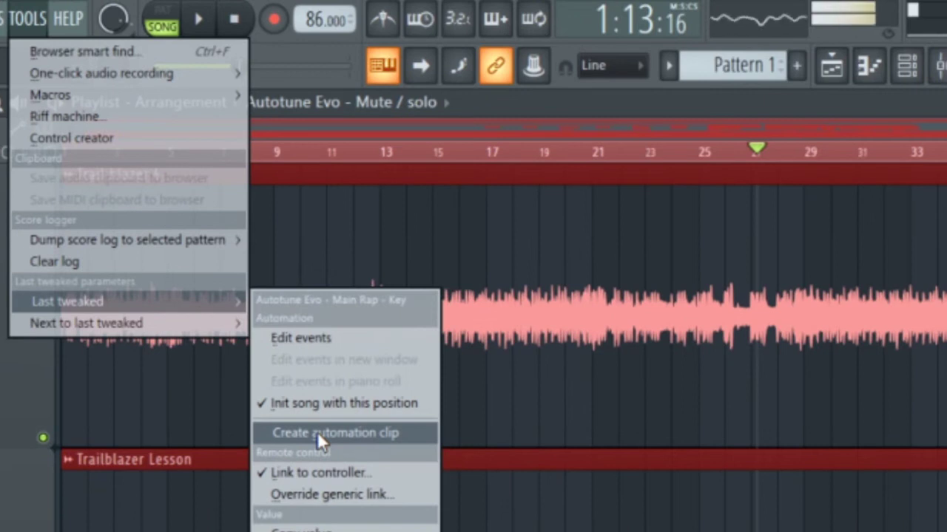
click(317, 432)
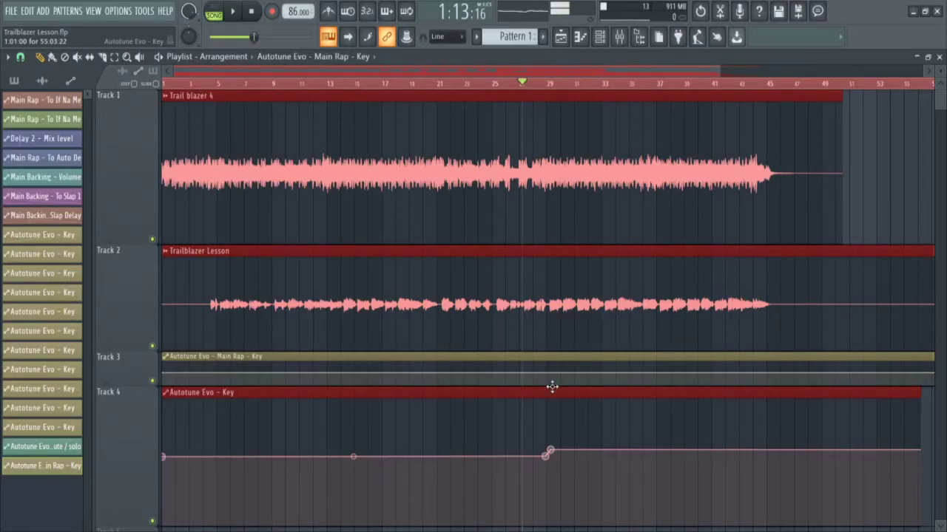
Delete the old Autotune Evo - Key clip from Track 4 and increase the height of Track 3
right_click(491, 392)
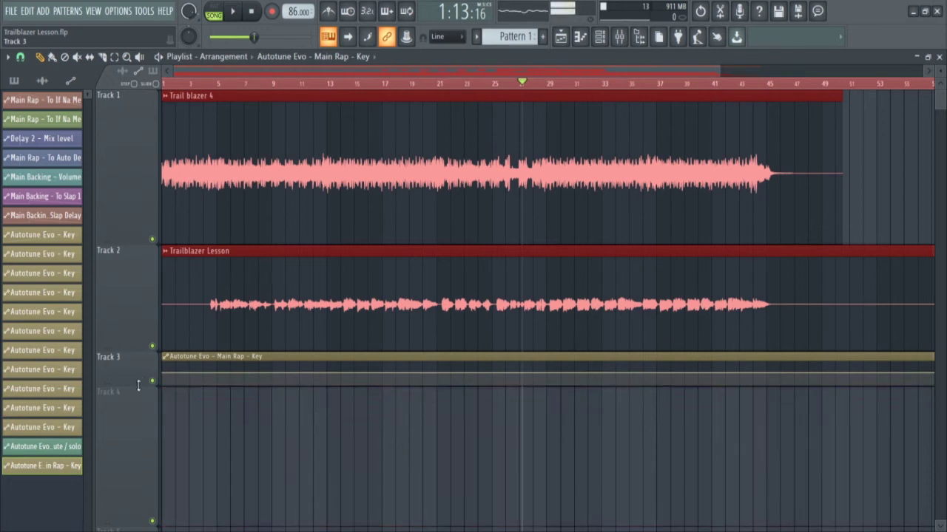
drag(137, 384, 137, 466)
click(165, 357)
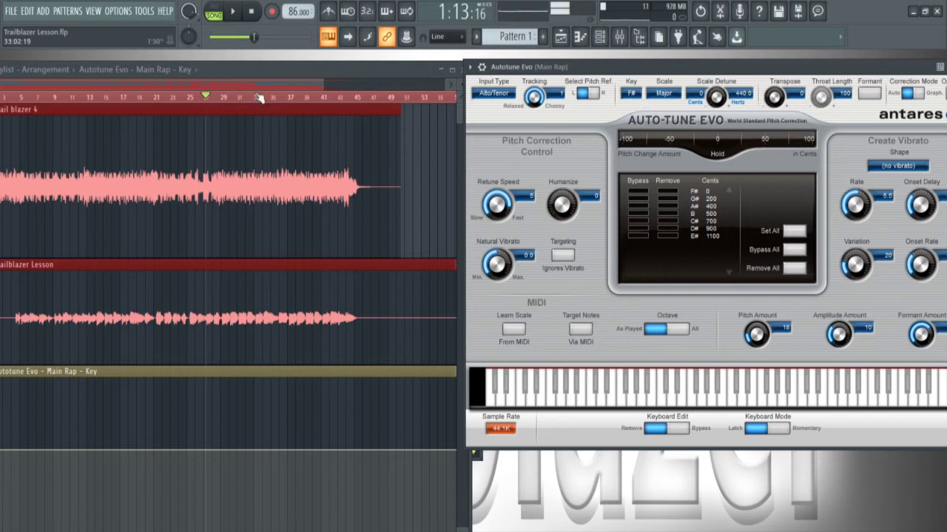
Play the song from about bar 27 to locate the key change, and move the playhead to about bar 28
click(233, 14)
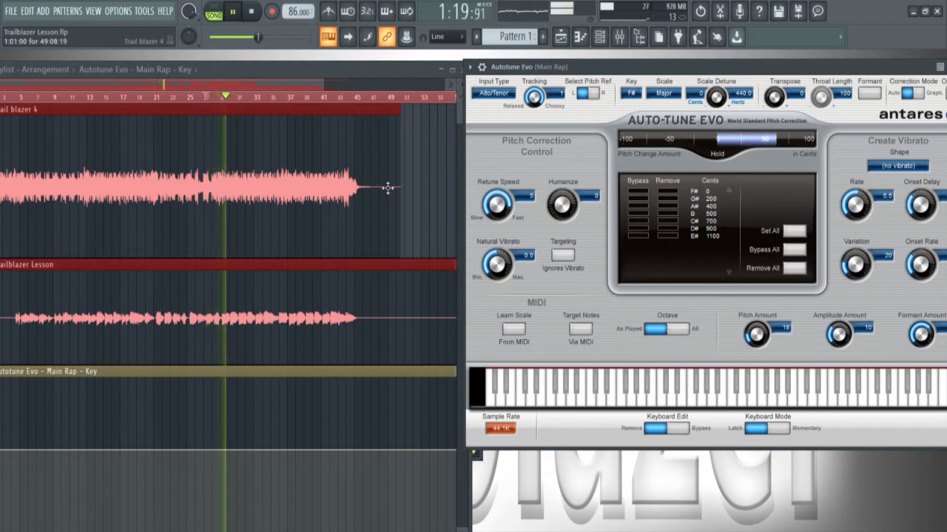
key(space)
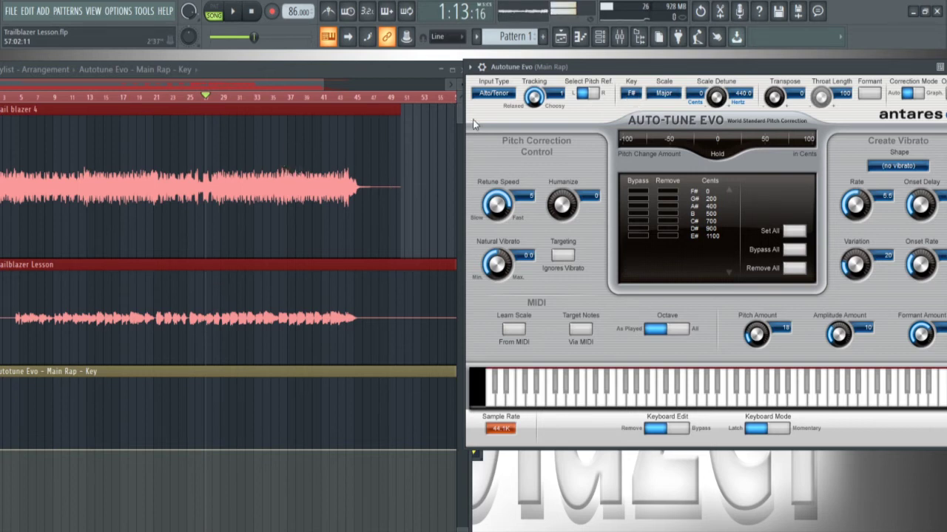
drag(322, 86, 348, 115)
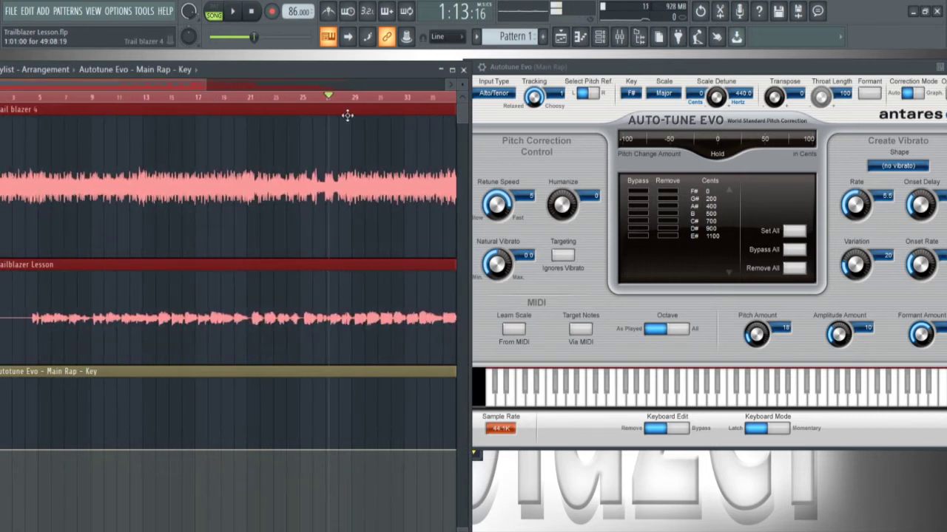
scroll(363, 309, down, 3)
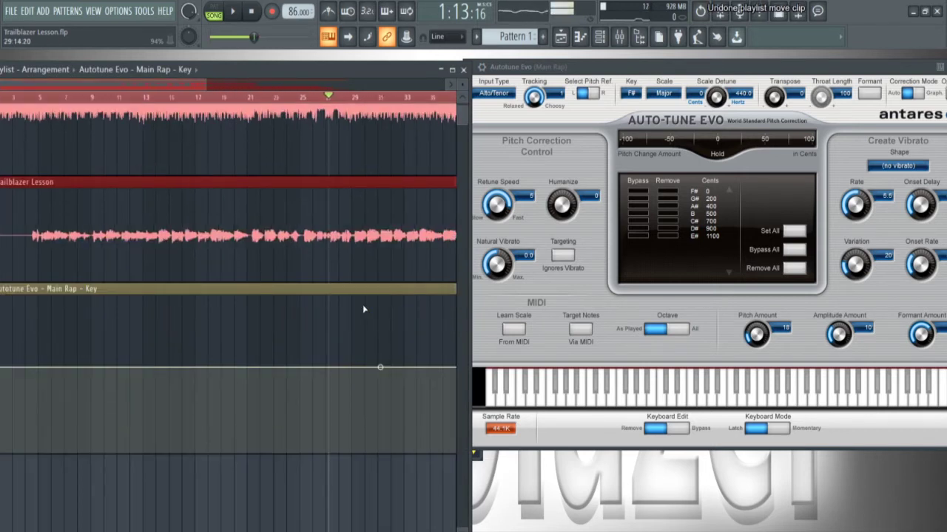
key(space)
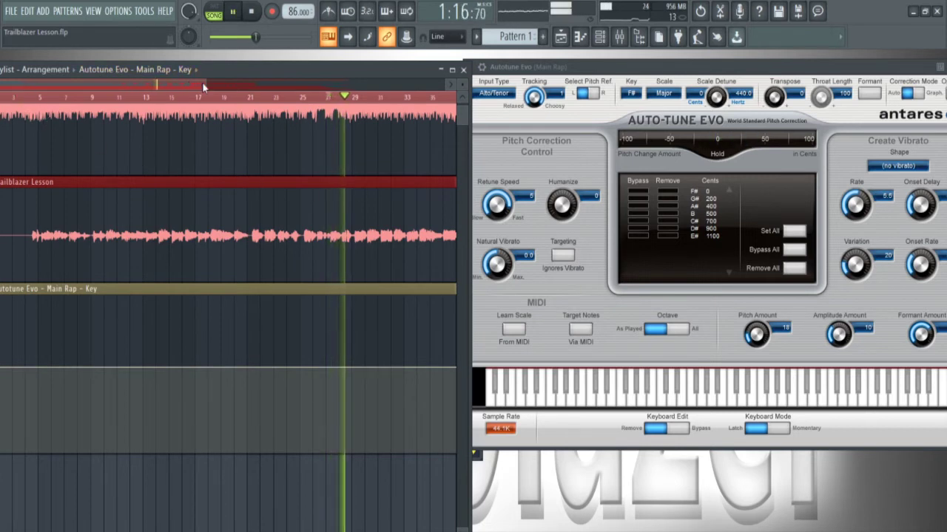
scroll(180, 100, up, 2)
key(space)
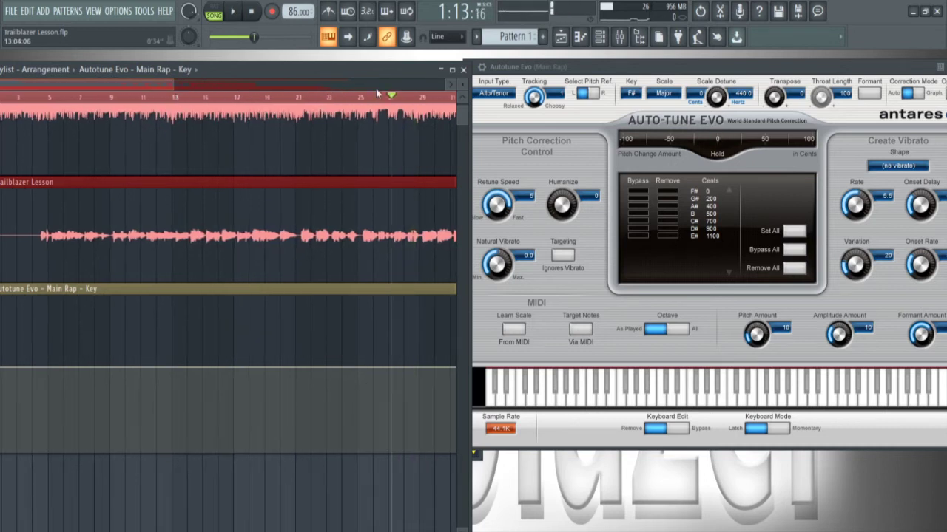
click(415, 96)
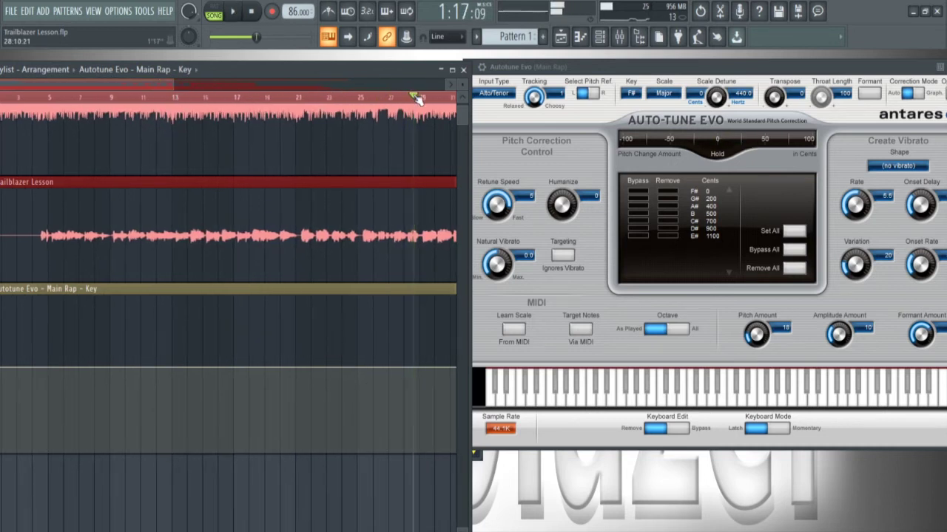
Add two neighbouring automation points to the Autotune Evo key clip just after the start of bar 29, where the song changes key
drag(172, 84, 198, 86)
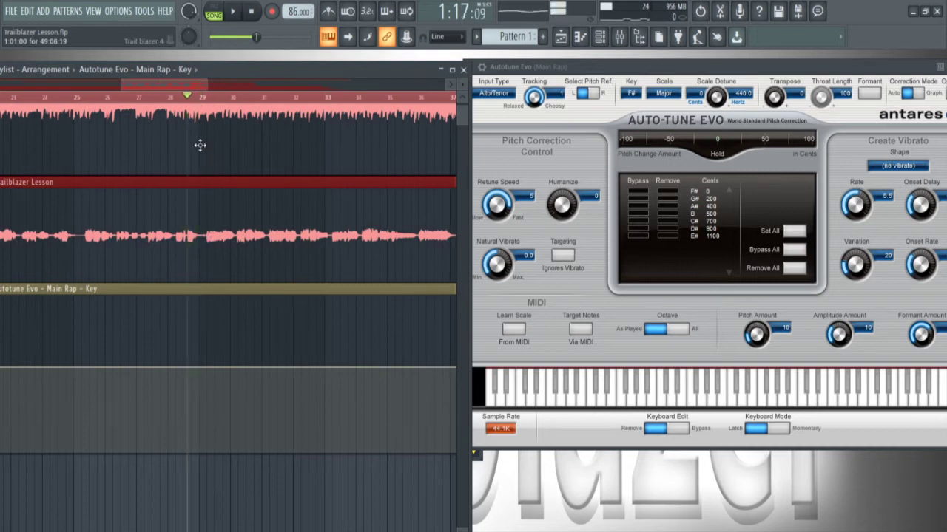
click(201, 97)
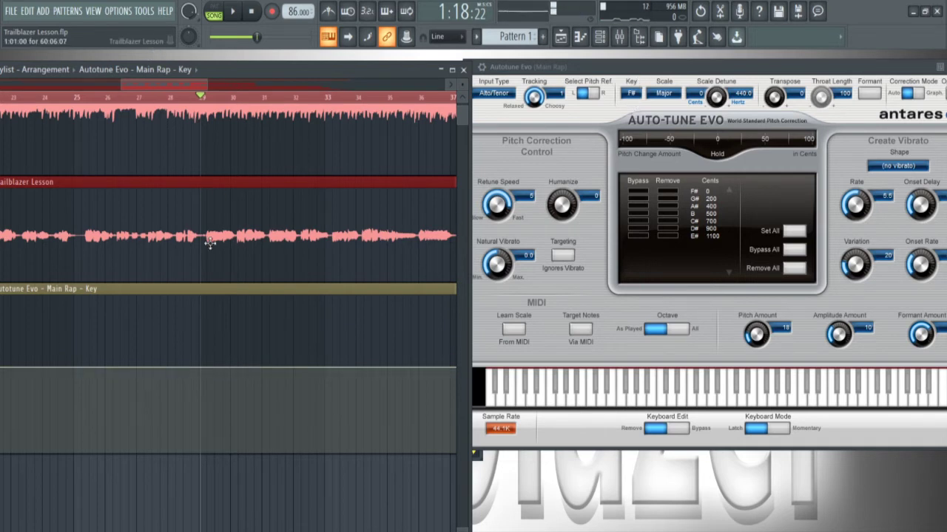
right_click(200, 369)
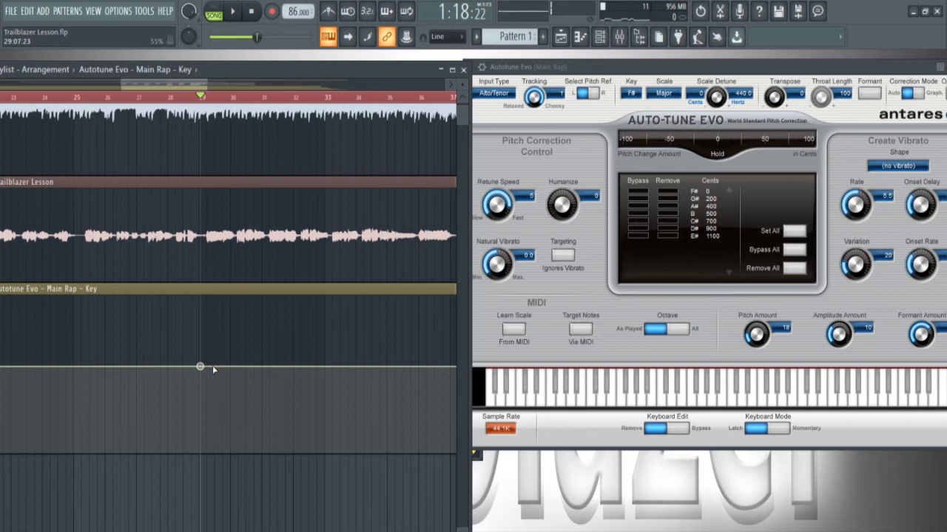
right_click(210, 367)
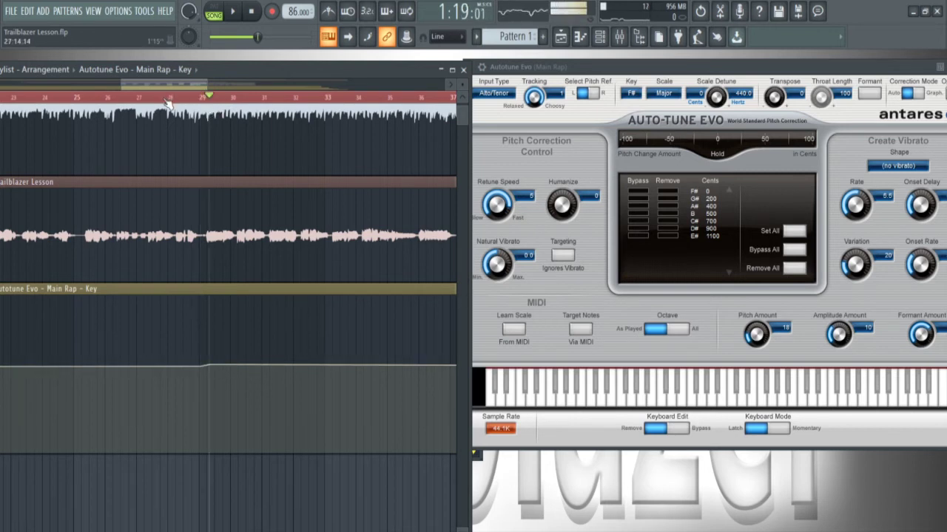
key(space)
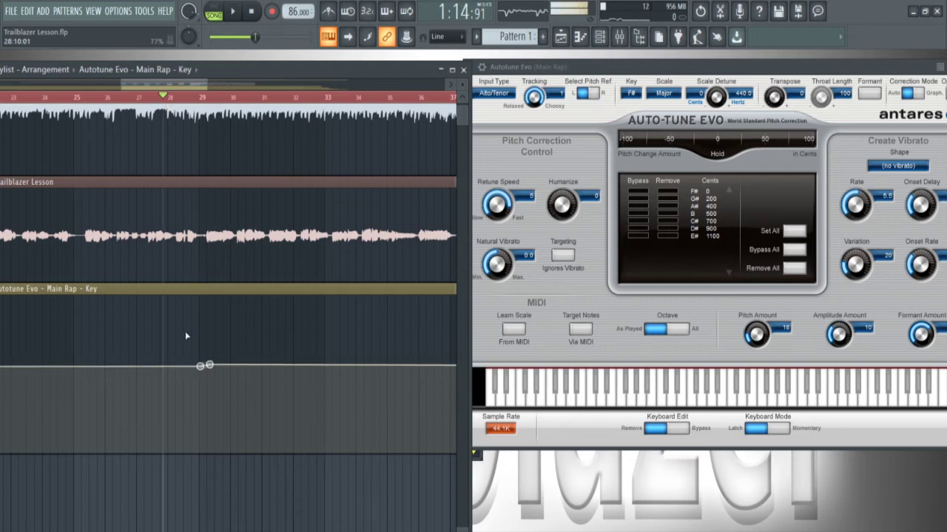
Raise the second automation point above the first and place the playhead just past bar 29 to check the resulting Autotune key
mouse_move(209, 366)
mouse_down()
mouse_move(212, 323)
mouse_move(214, 363)
mouse_up()
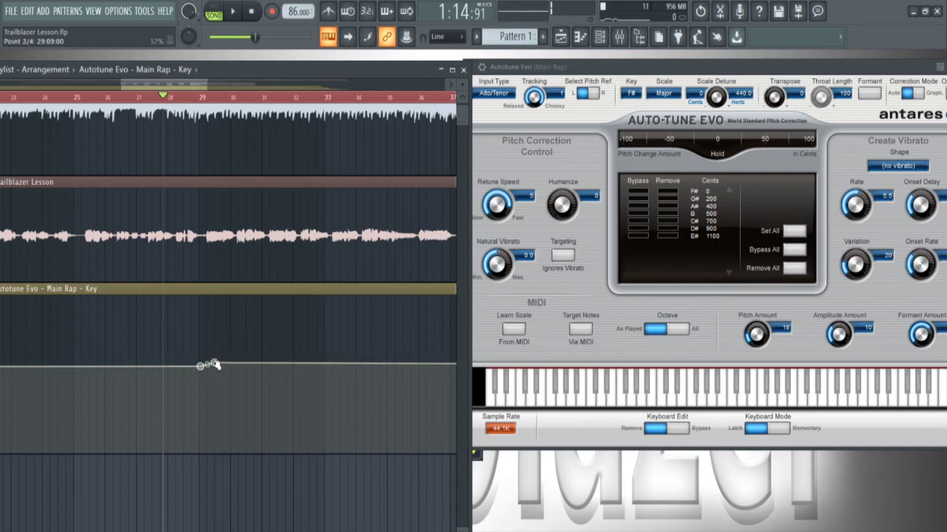
mouse_move(213, 364)
mouse_down()
mouse_move(212, 327)
mouse_move(217, 348)
mouse_up()
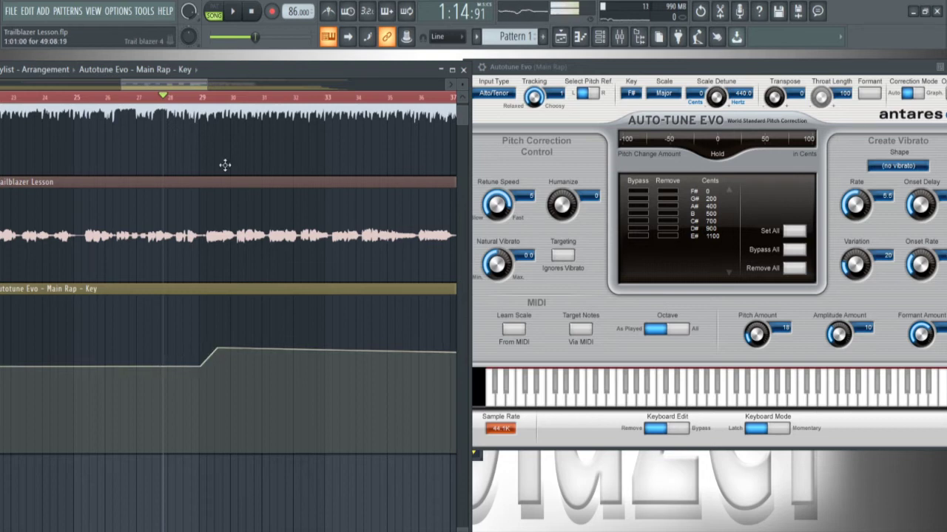
click(211, 98)
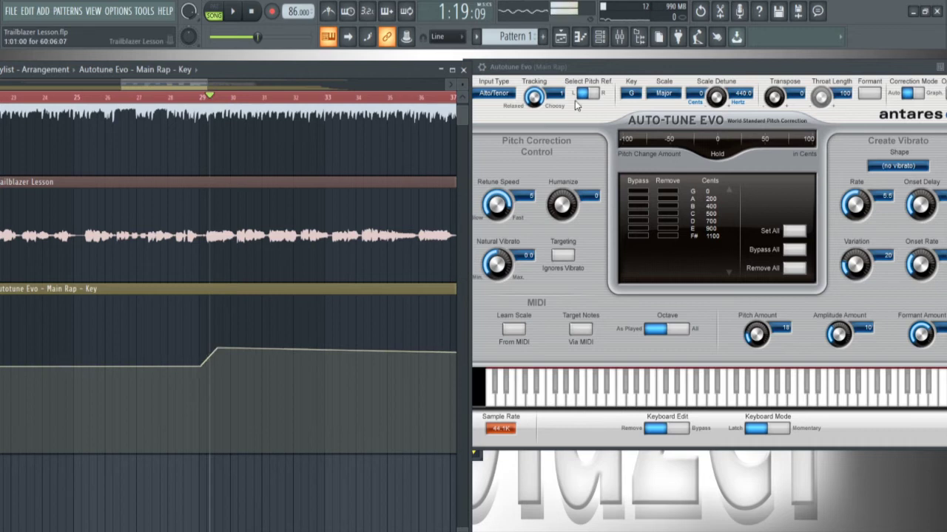
Adjust the second point's height to give the key of G and align it with the first point for an instant jump
mouse_move(217, 350)
mouse_down()
mouse_move(209, 368)
mouse_move(211, 360)
mouse_up()
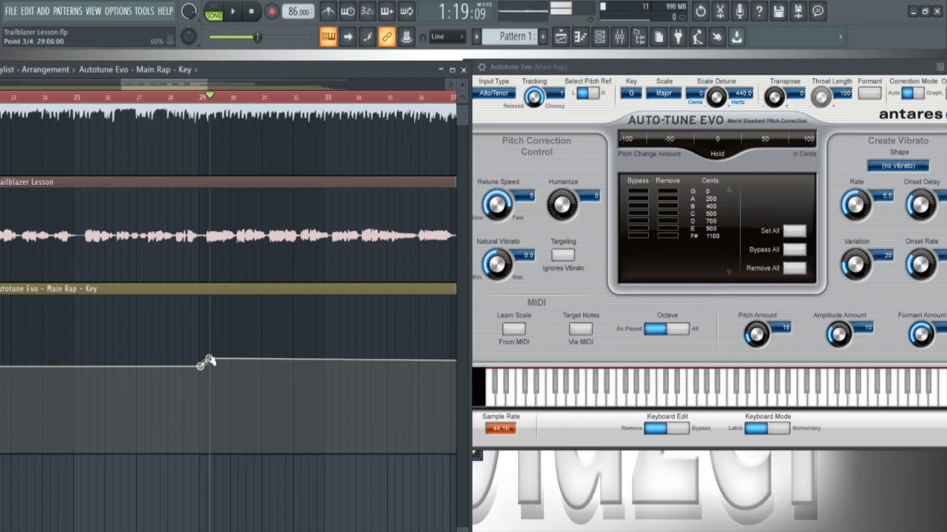
drag(209, 360, 207, 369)
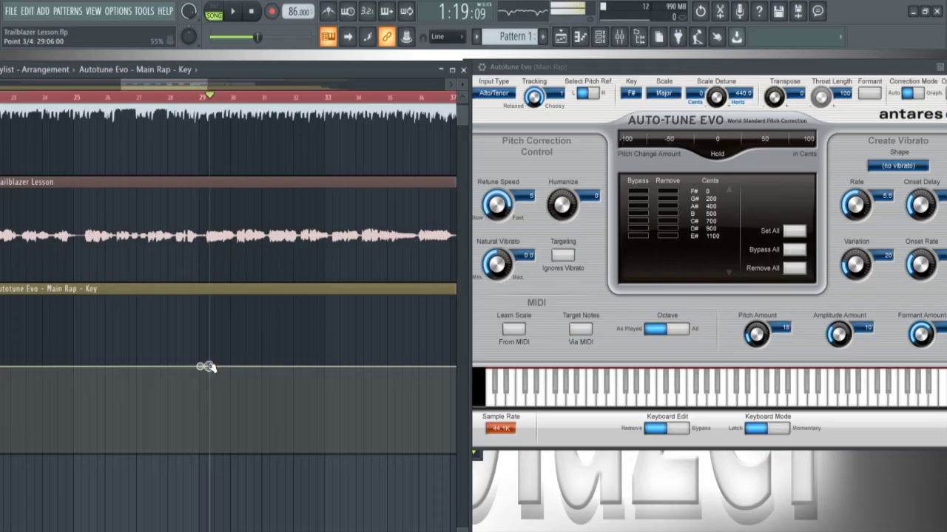
drag(206, 366, 210, 361)
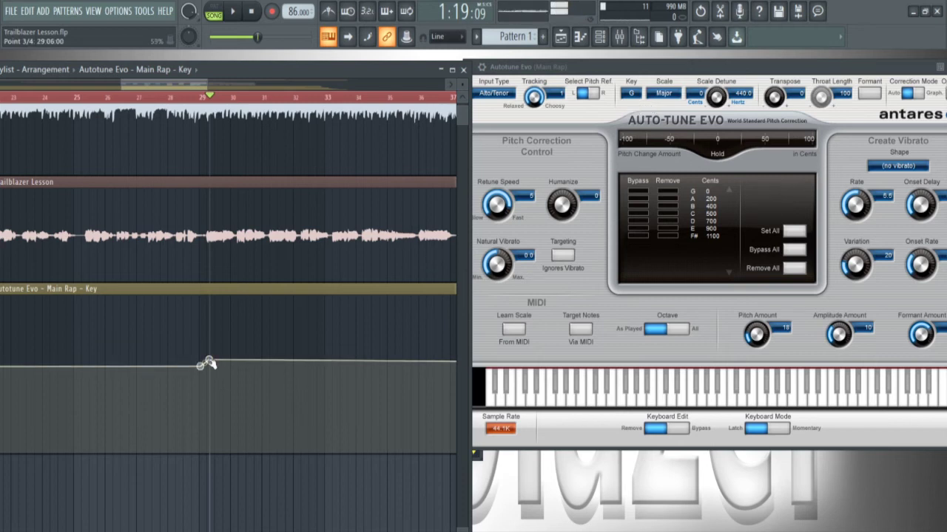
drag(208, 363, 210, 351)
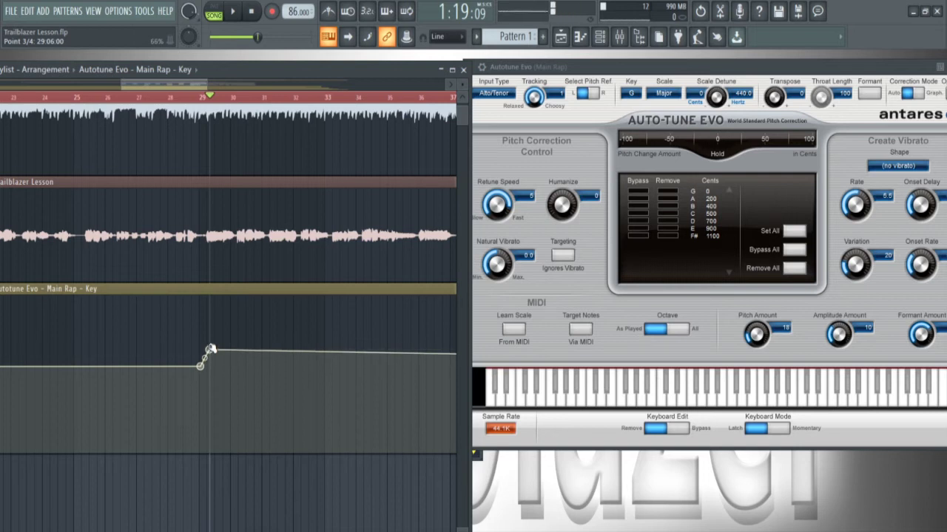
drag(211, 350, 211, 344)
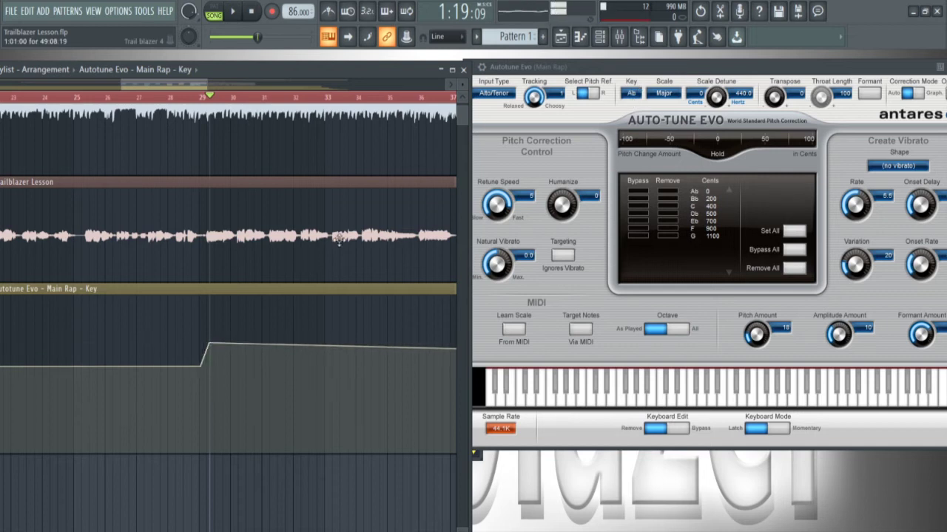
drag(211, 347, 202, 361)
Raise the clip's last automation point at bar 61 level with the second point so the key holds at G to the end
drag(209, 82, 437, 420)
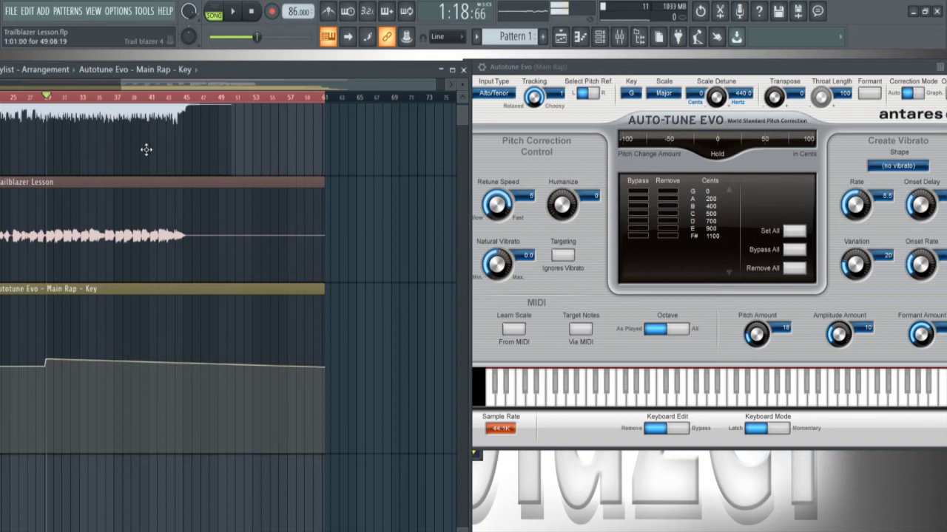
drag(104, 99, 200, 104)
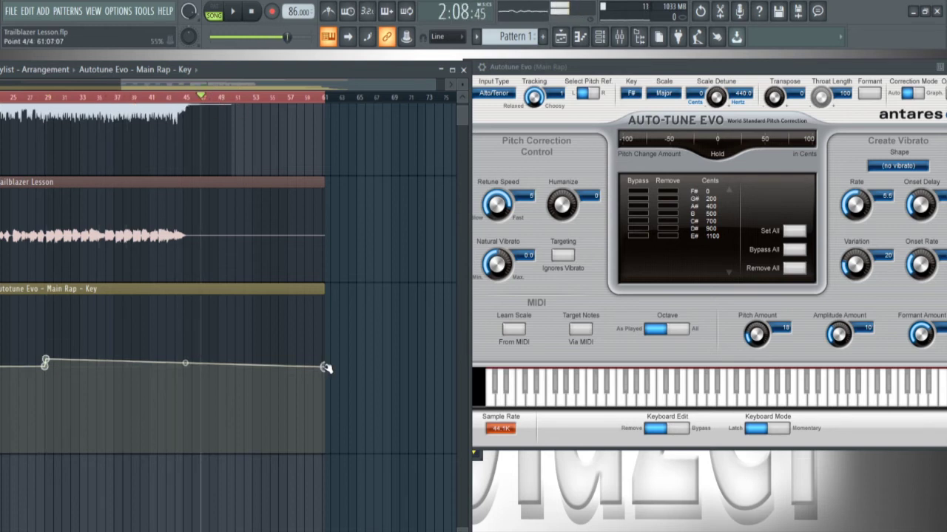
drag(326, 368, 324, 364)
drag(325, 367, 327, 360)
Play the song from just before bar 28 through the automation jump and check the Autotune key on Main Rap
drag(310, 85, 191, 98)
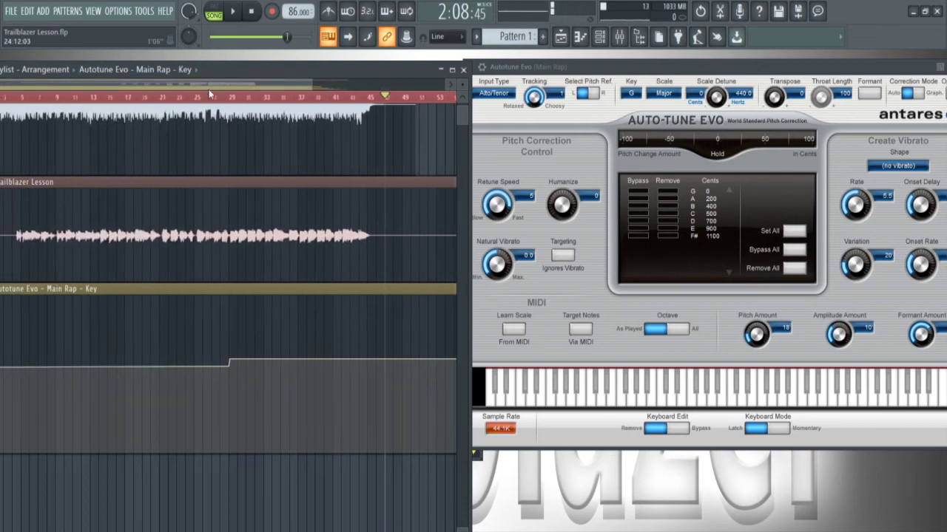
click(208, 99)
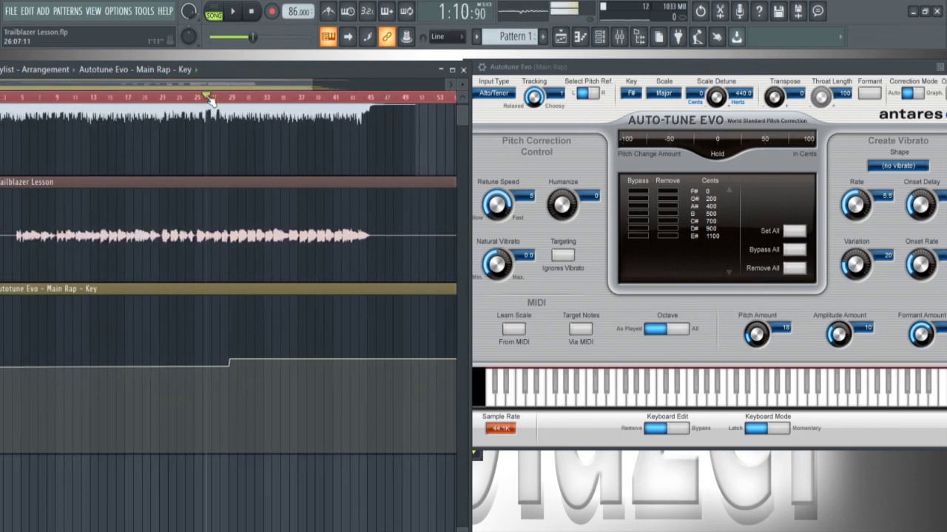
click(218, 99)
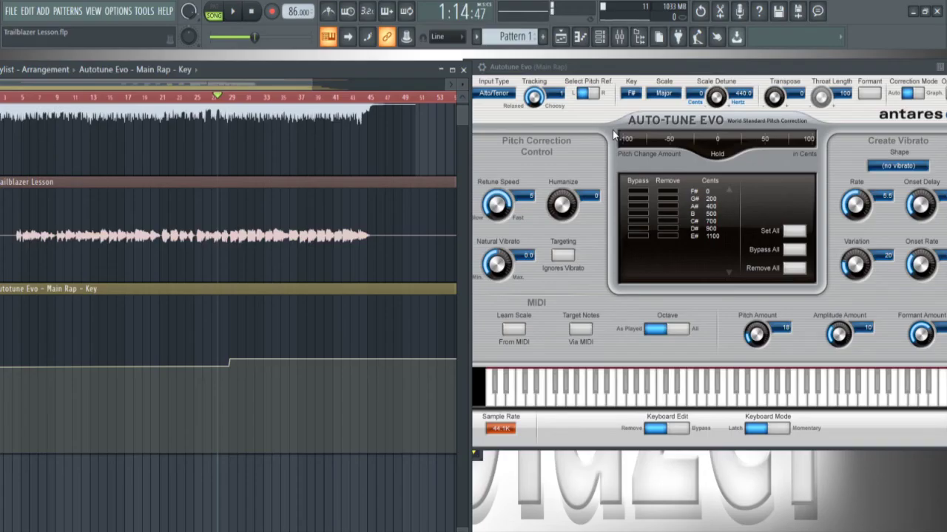
key(space)
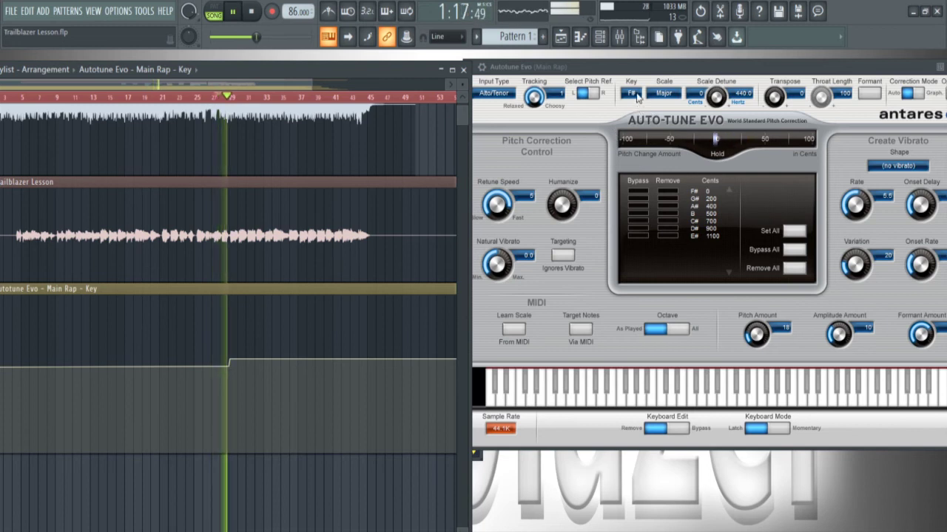
scroll(633, 101, up, 1)
key(space)
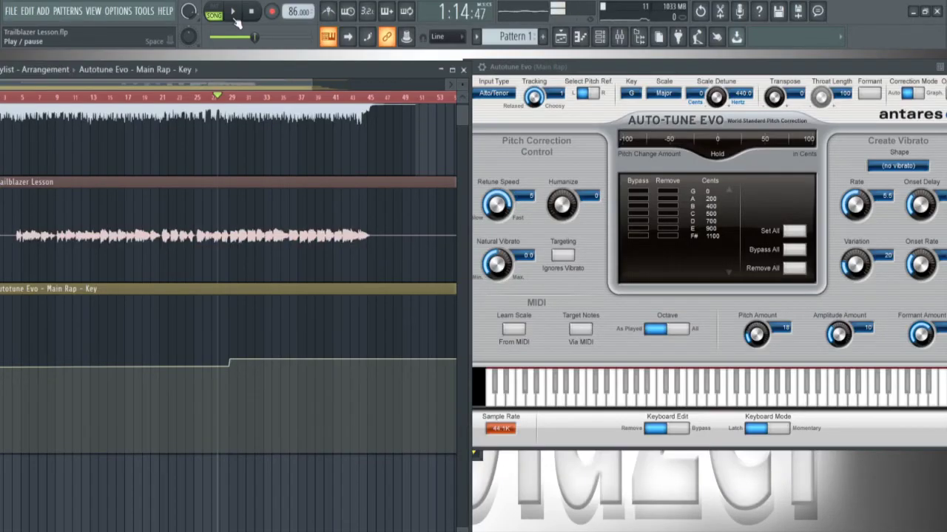
click(234, 15)
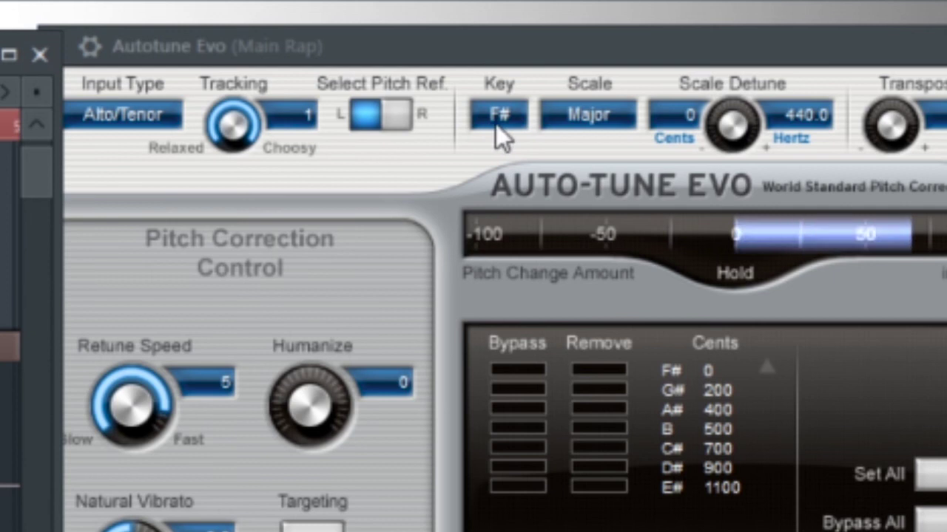
drag(497, 125, 496, 118)
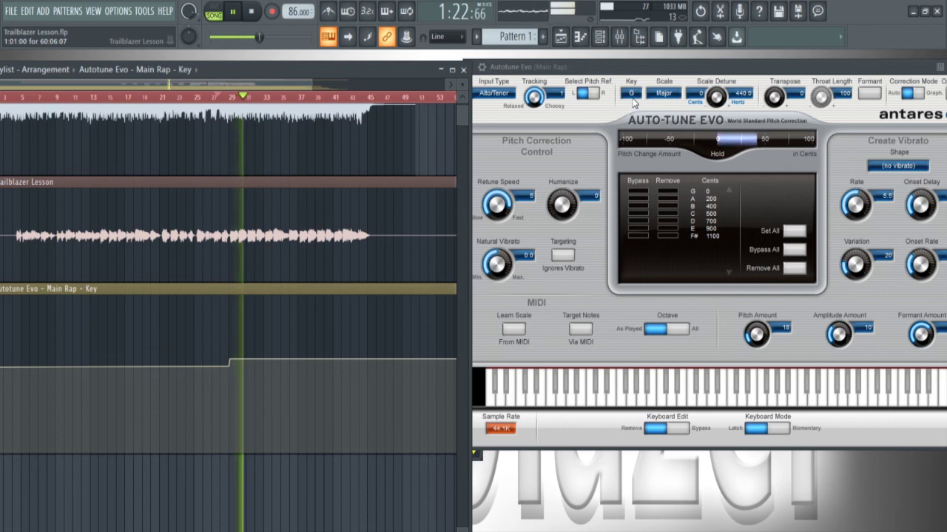
key(space)
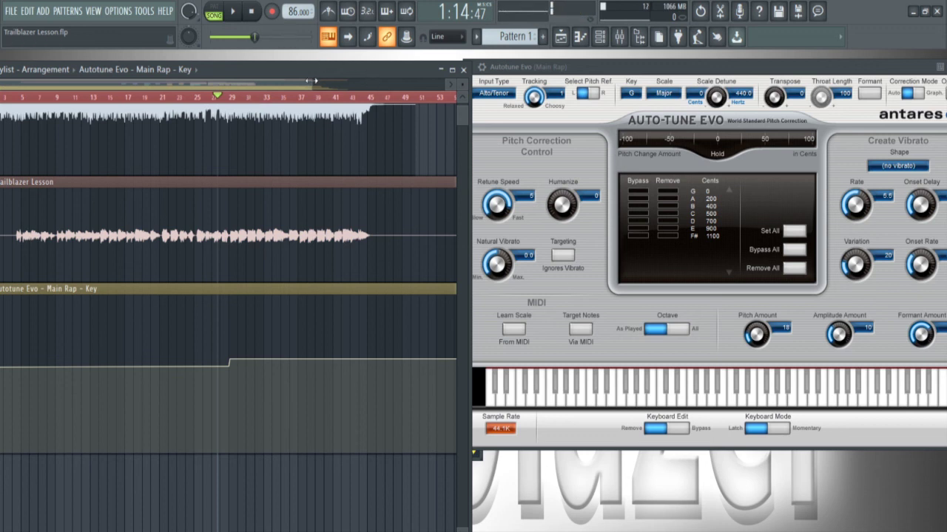
drag(290, 79, 332, 84)
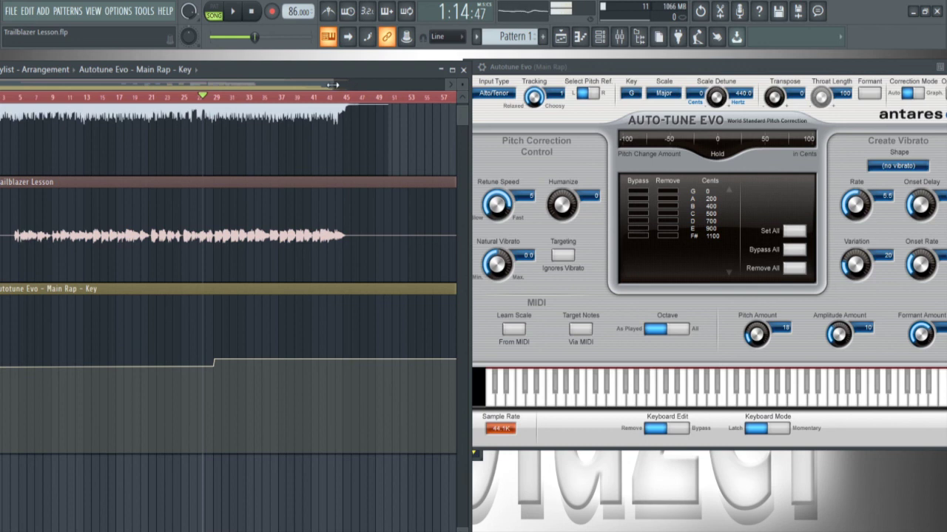